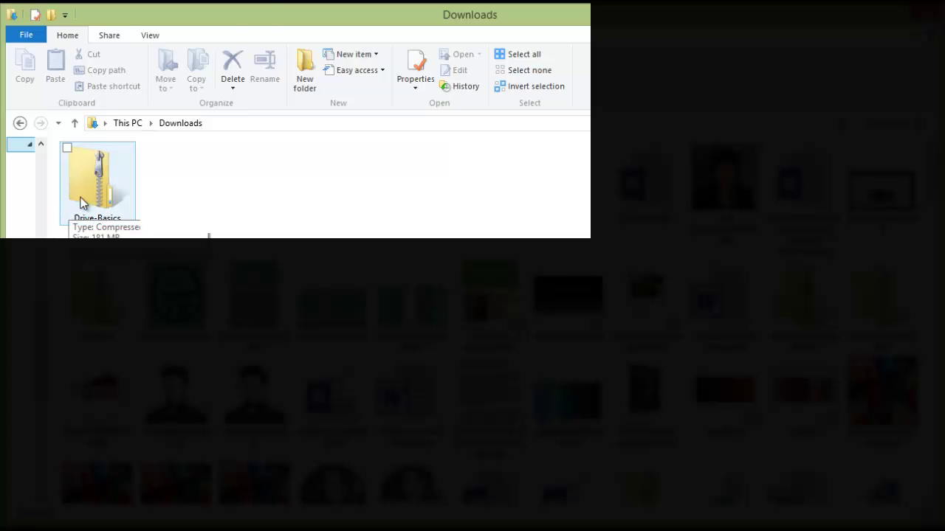
Step: Open the Drive-Basics zip, look inside Docs-Course › Videos, then select the Docs-Basics_Teacher-Manual PDF
double_click(81, 193)
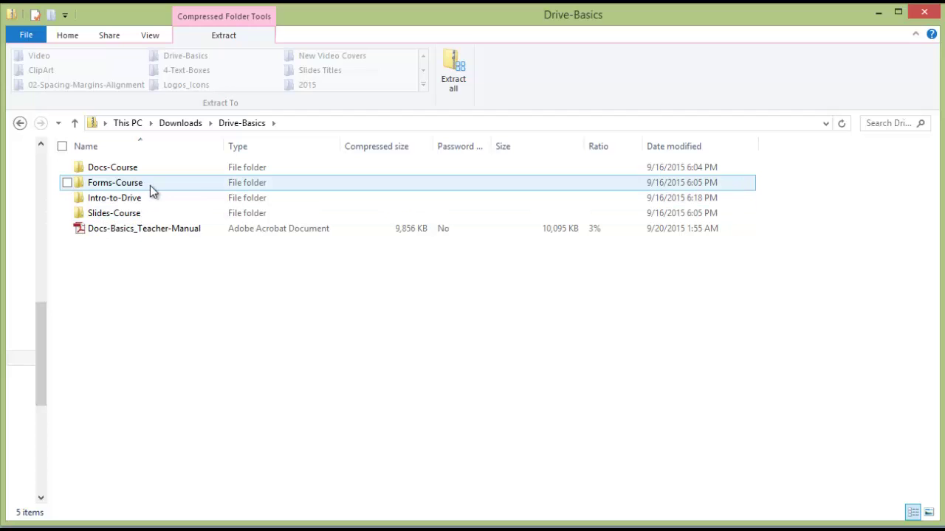
double_click(153, 173)
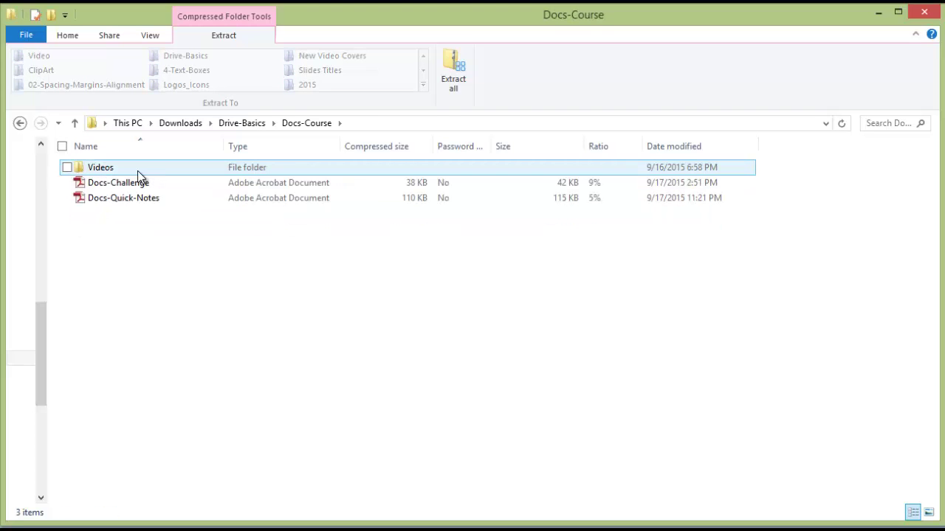
double_click(137, 171)
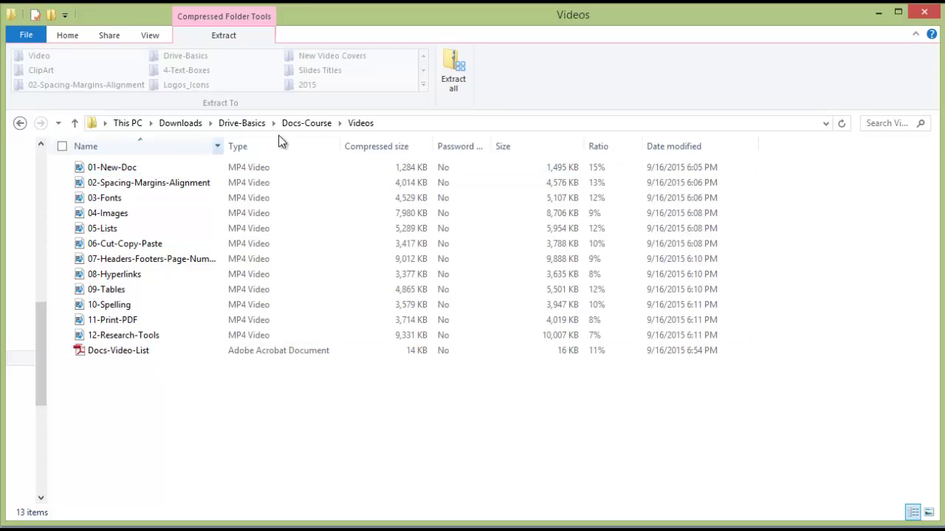
left_click(298, 124)
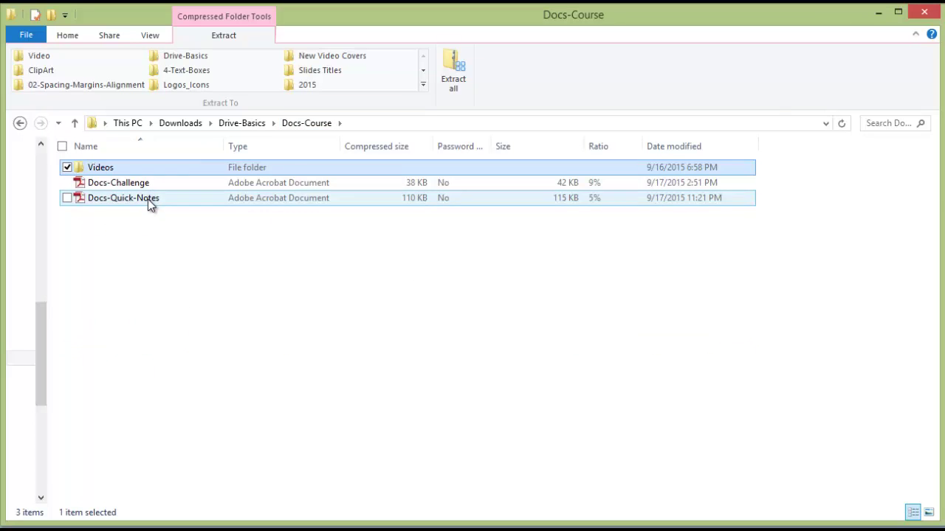
left_click(247, 123)
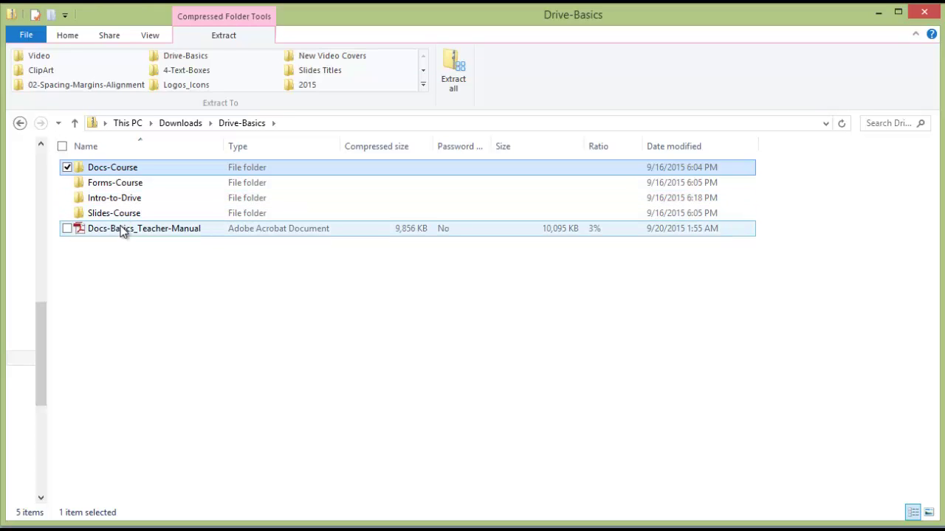
left_click(104, 301)
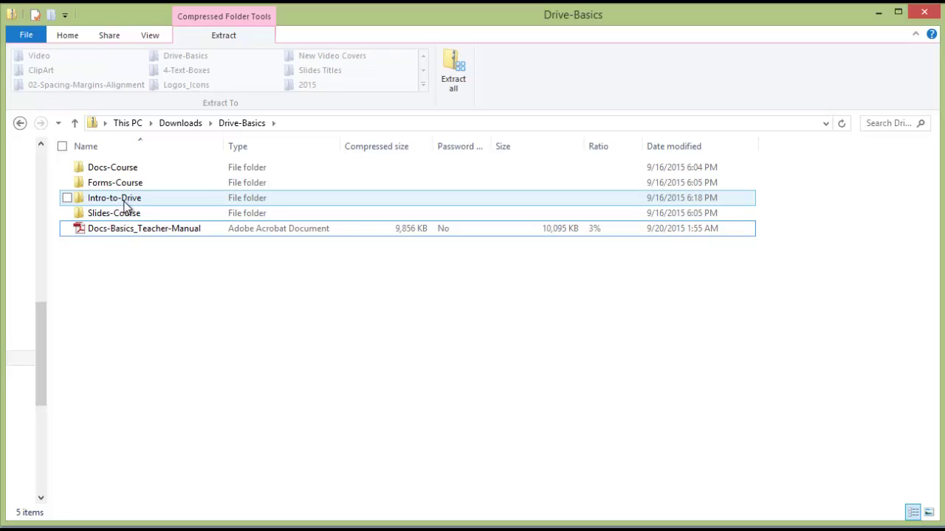
left_click(110, 229)
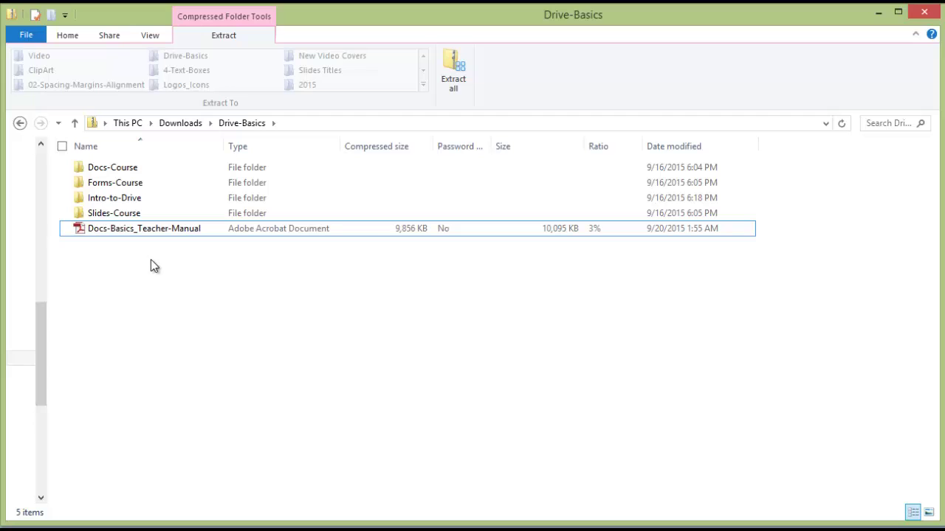
Step: Extract all files from the Drive-Basics zip into a regular Drive-Basics folder in Downloads
left_click(456, 72)
left_click(601, 415)
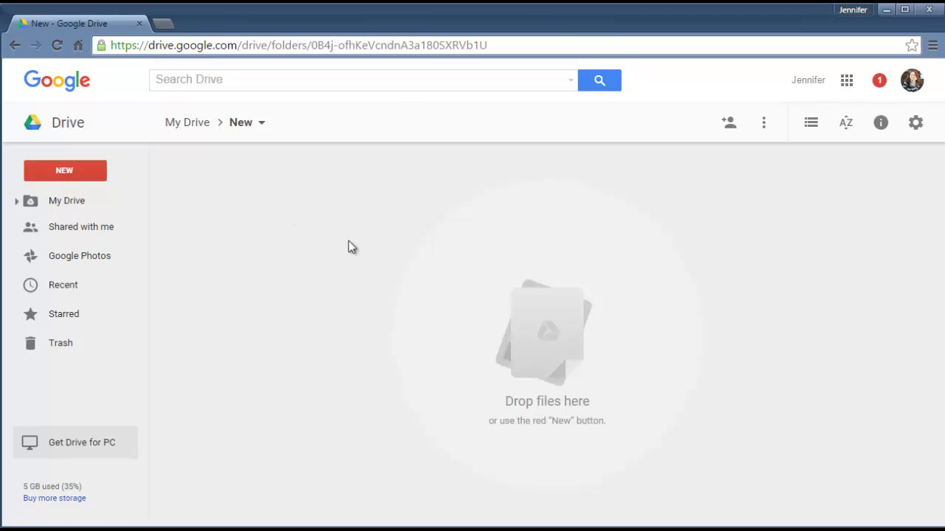
Step: Upload the Downloads › Drive-Basics folder into the New folder using Folder upload
left_click(87, 175)
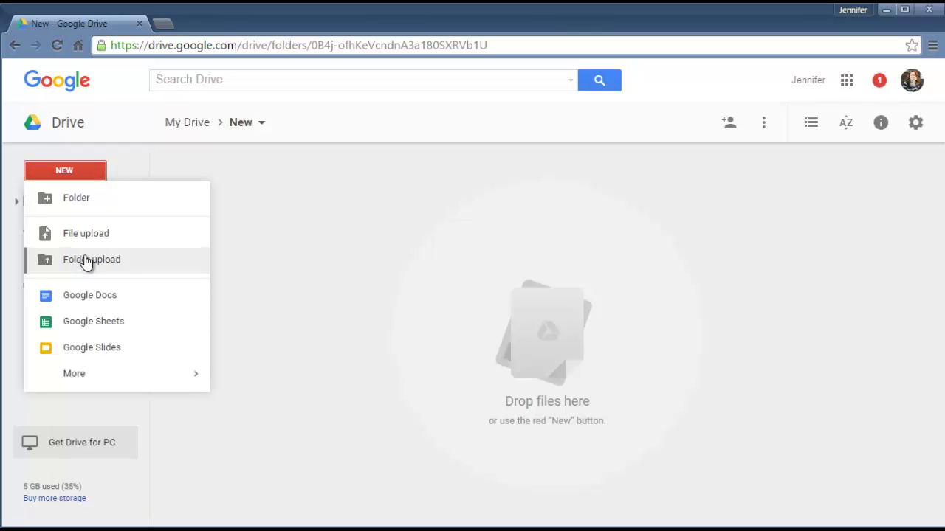
left_click(126, 268)
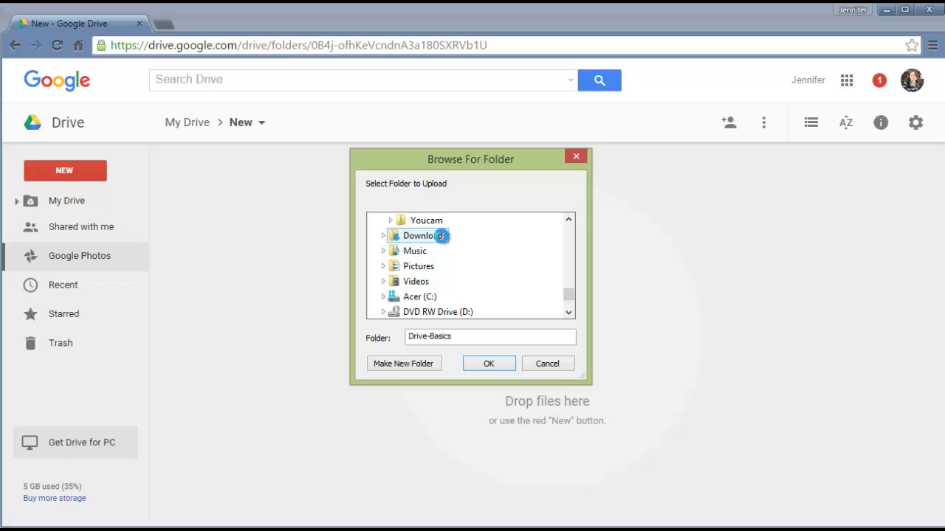
left_click(442, 235)
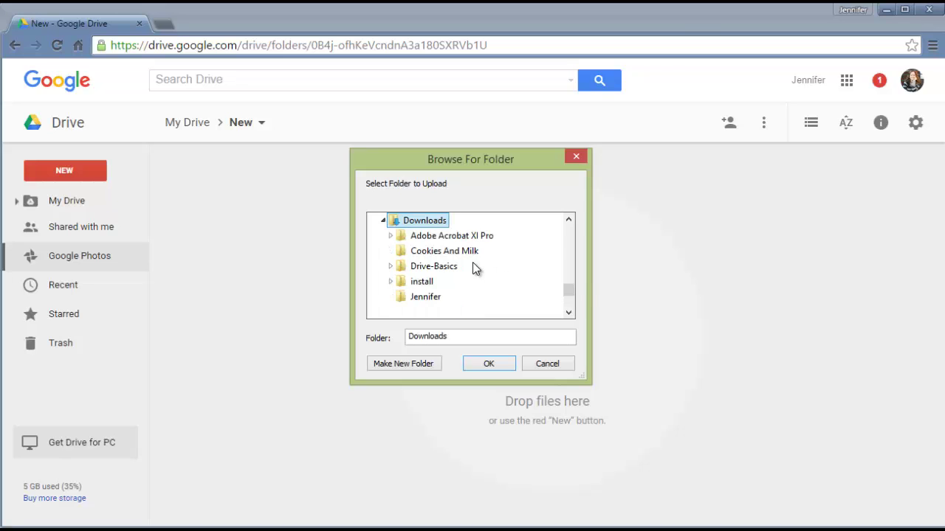
left_click(401, 269)
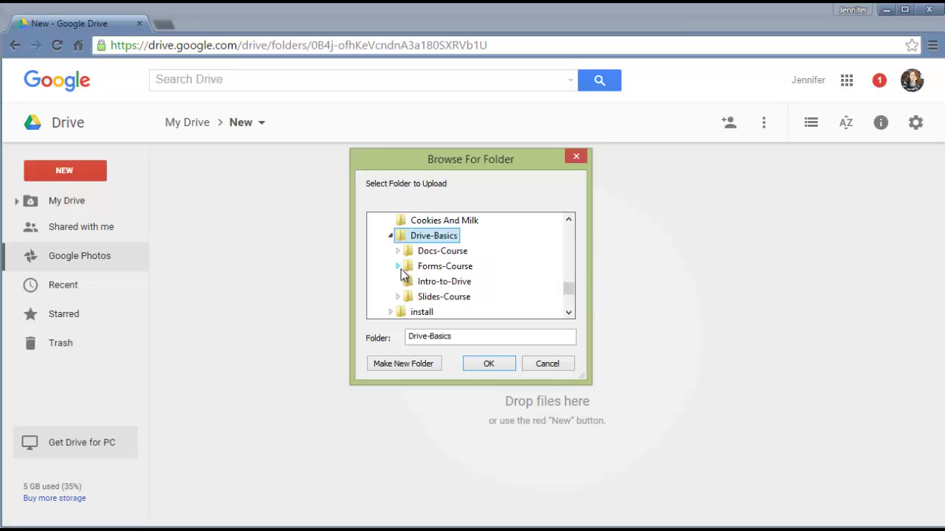
left_click(391, 236)
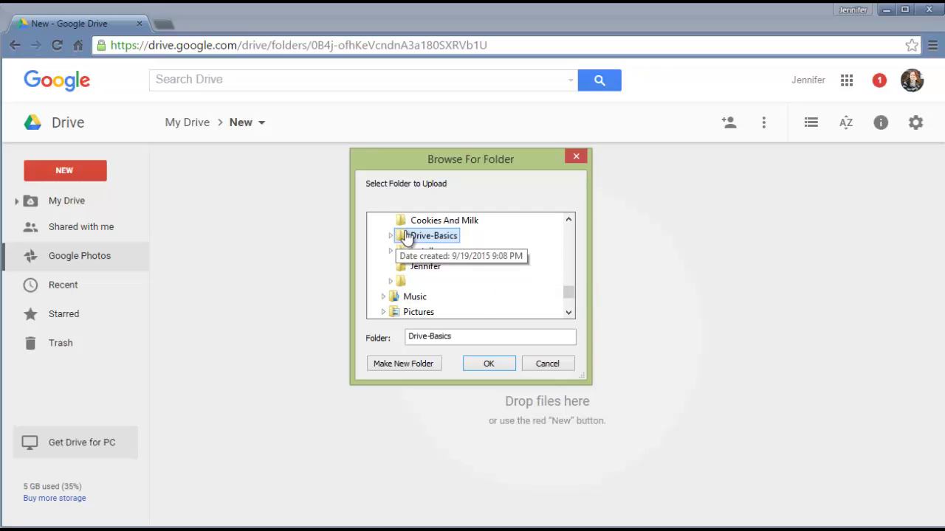
left_click(472, 366)
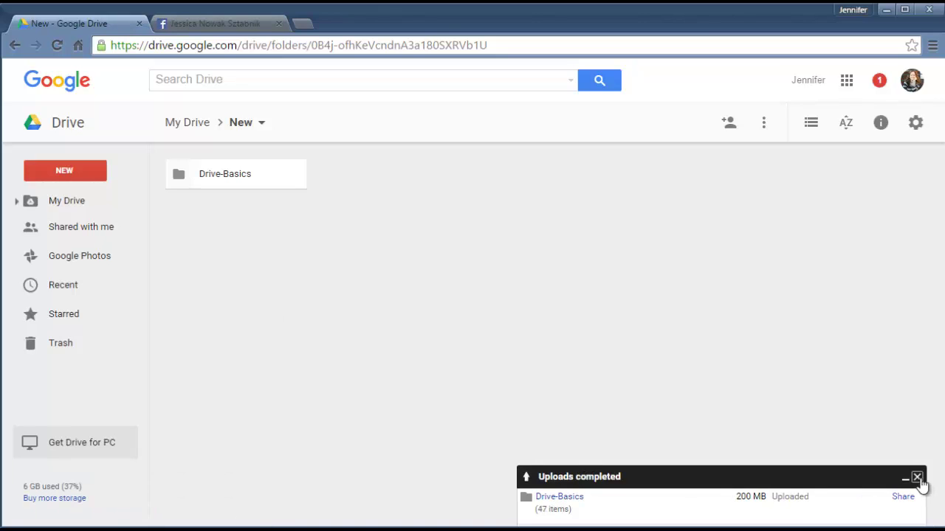
Step: Close the Uploads panel once the Drive-Basics upload has completed
left_click(918, 477)
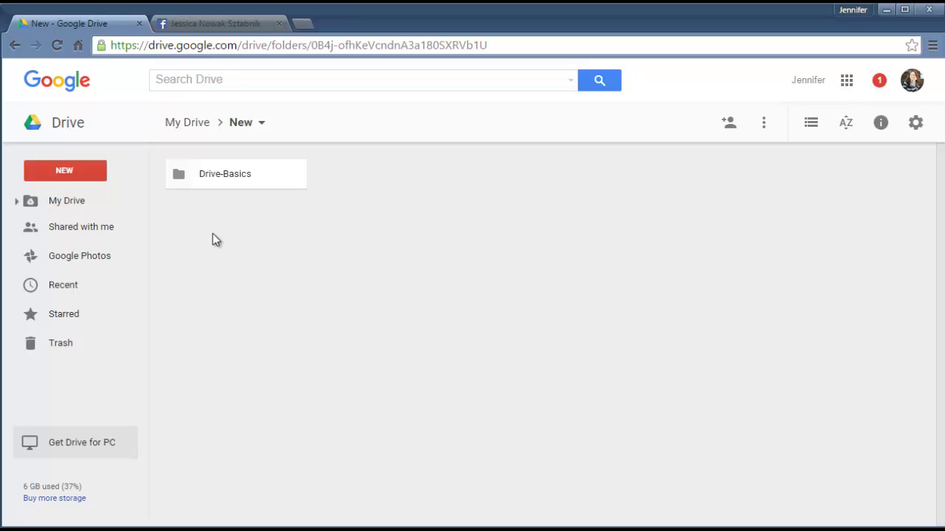
Step: Navigate into Drive-Basics › Docs-Course › Videos to list the lesson mp4 files
left_click(269, 185)
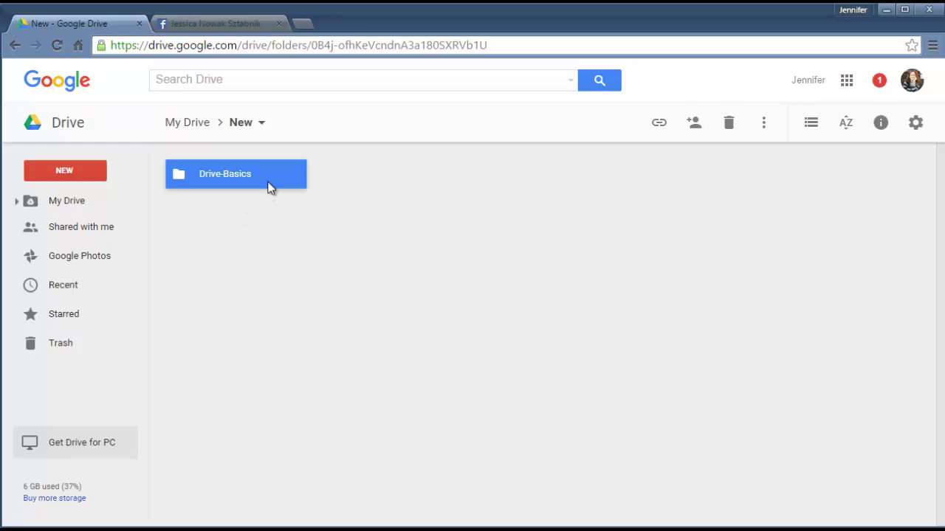
double_click(268, 184)
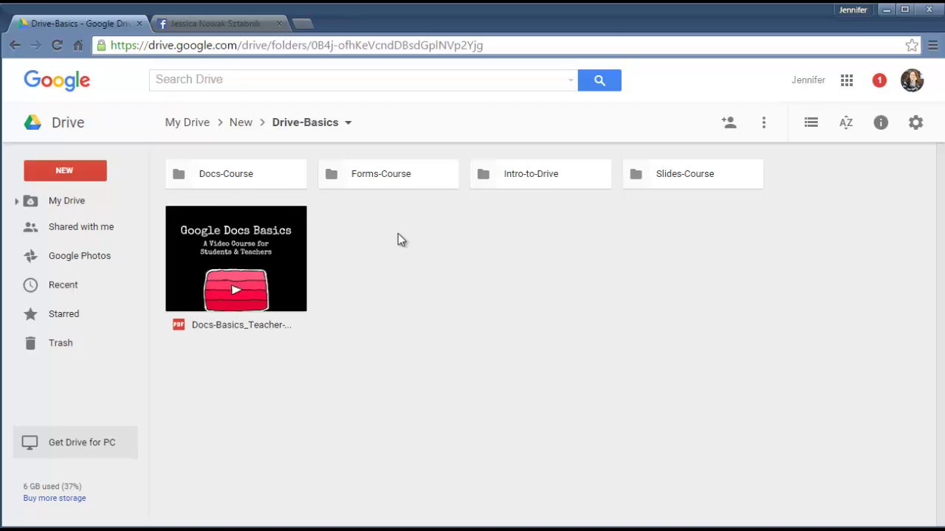
double_click(225, 173)
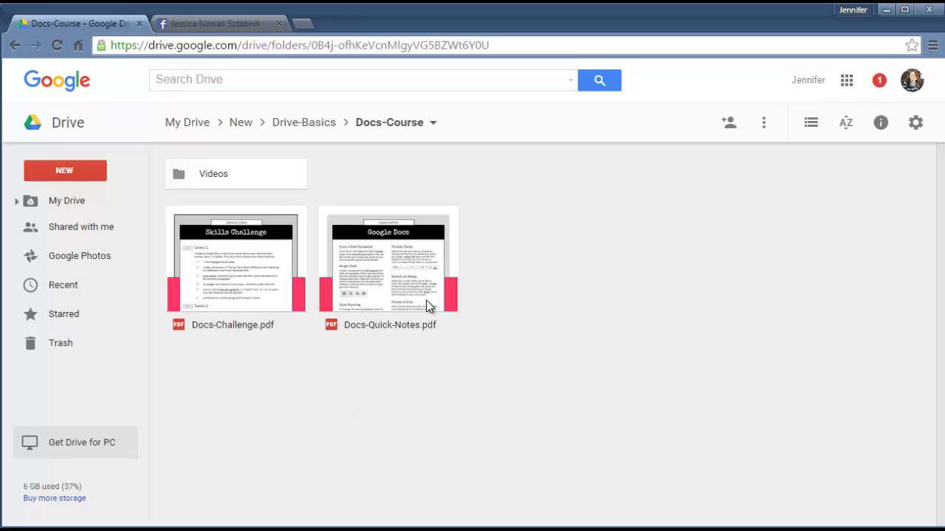
double_click(256, 171)
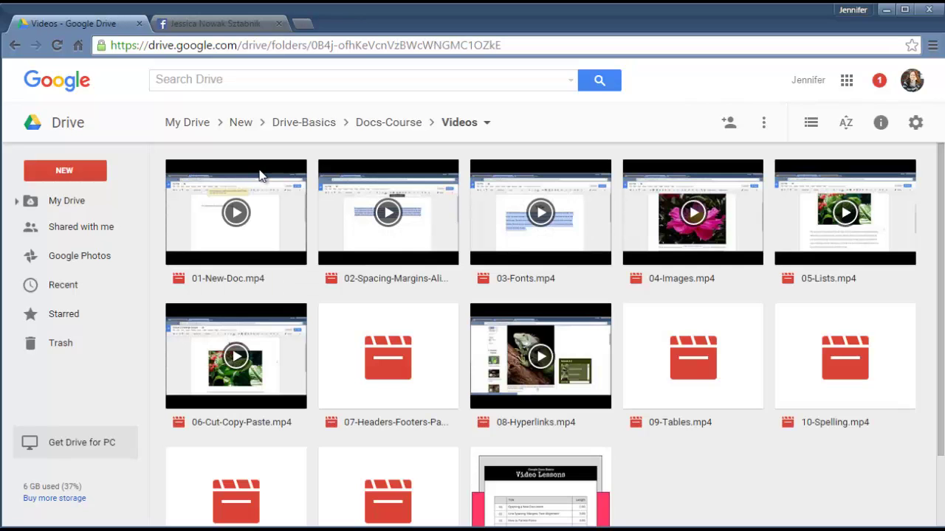
Step: Preview and pause 04-Images.mp4, close the preview, and go back to Drive-Basics
scroll(567, 432, "down", 2)
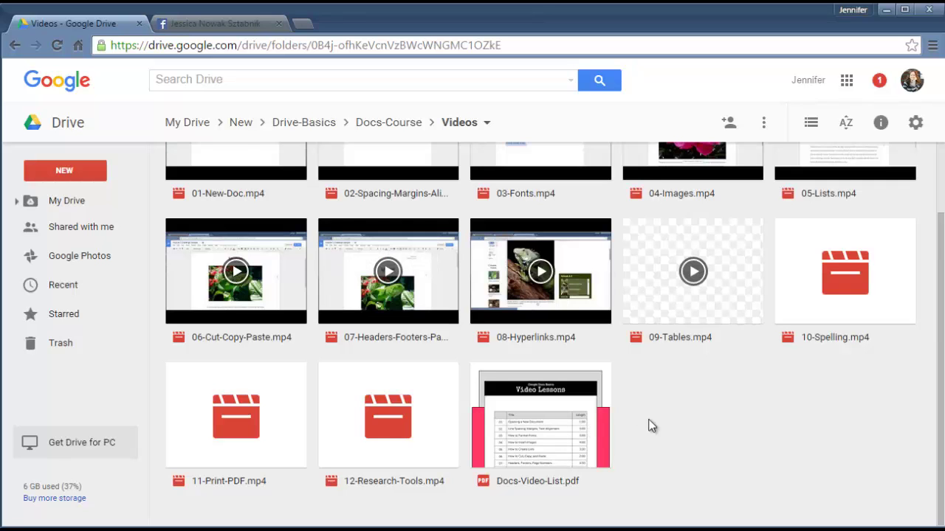
scroll(686, 437, "up", 1)
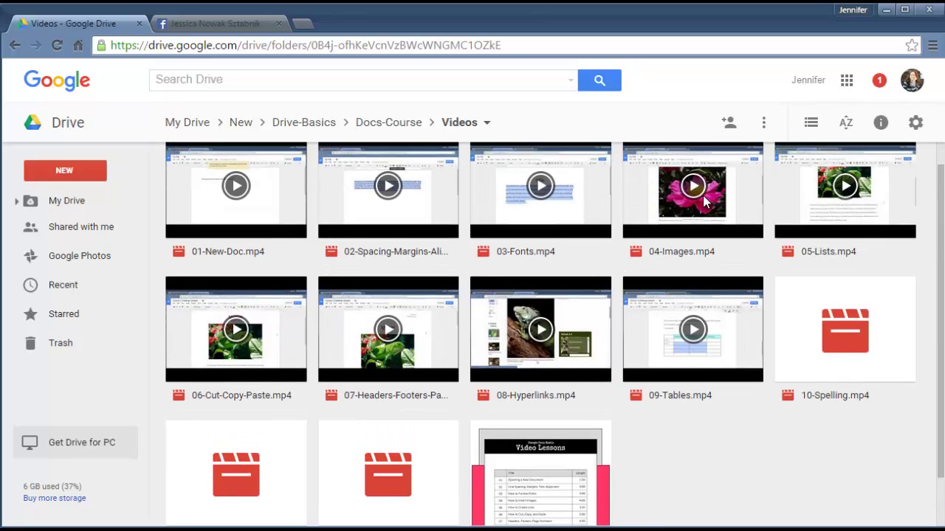
double_click(696, 193)
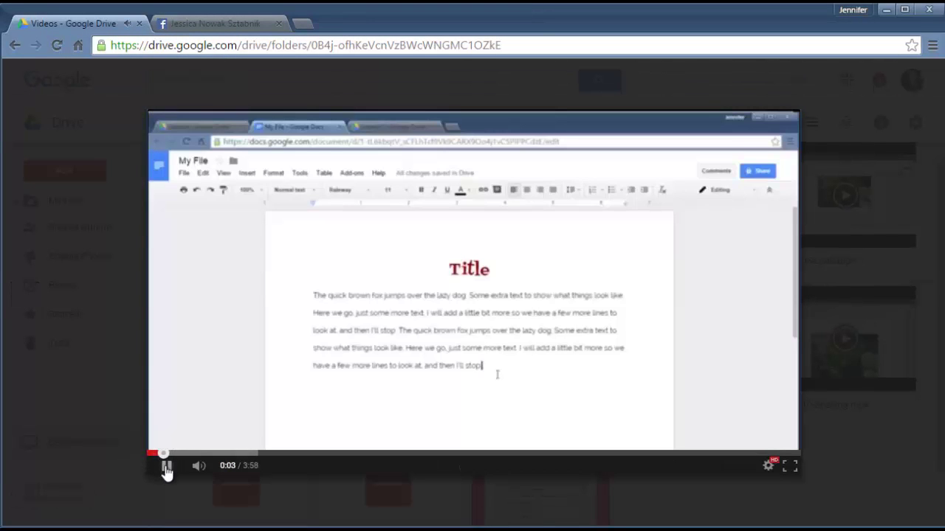
left_click(167, 467)
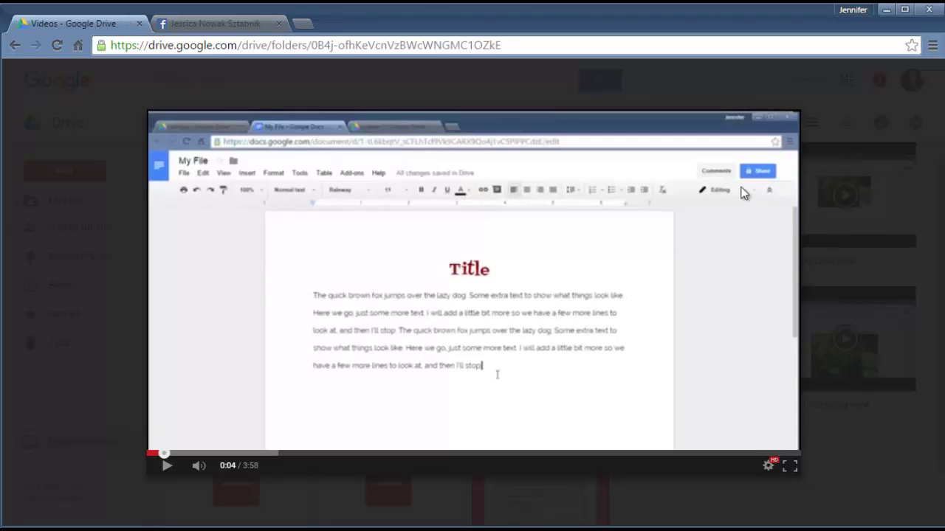
mouse_move(906, 103)
left_click(913, 75)
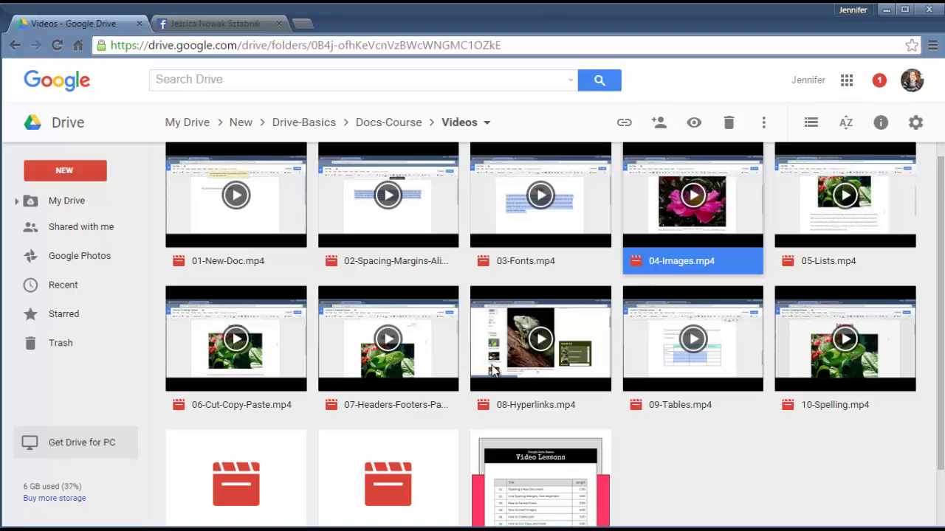
left_click(295, 124)
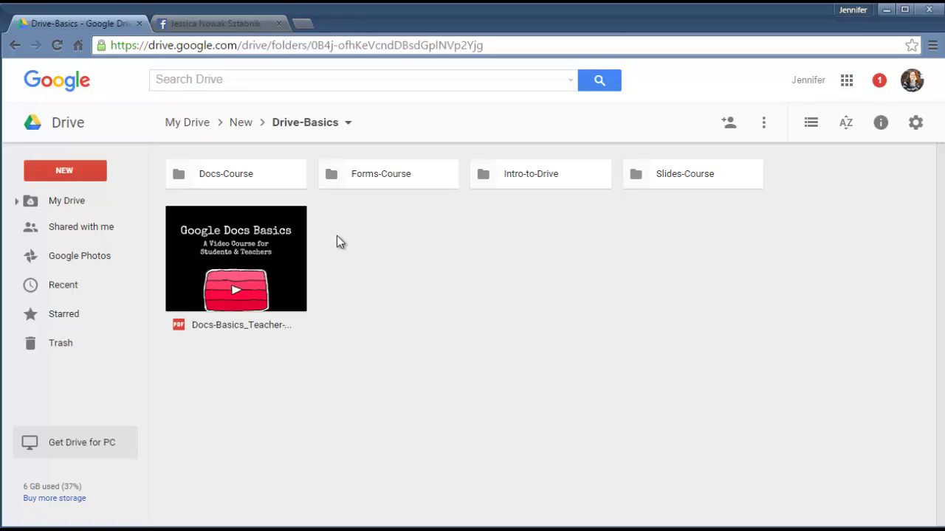
Step: Turn on view-only link sharing for Docs-Course and copy its shareable link
left_click(273, 182)
right_click(272, 177)
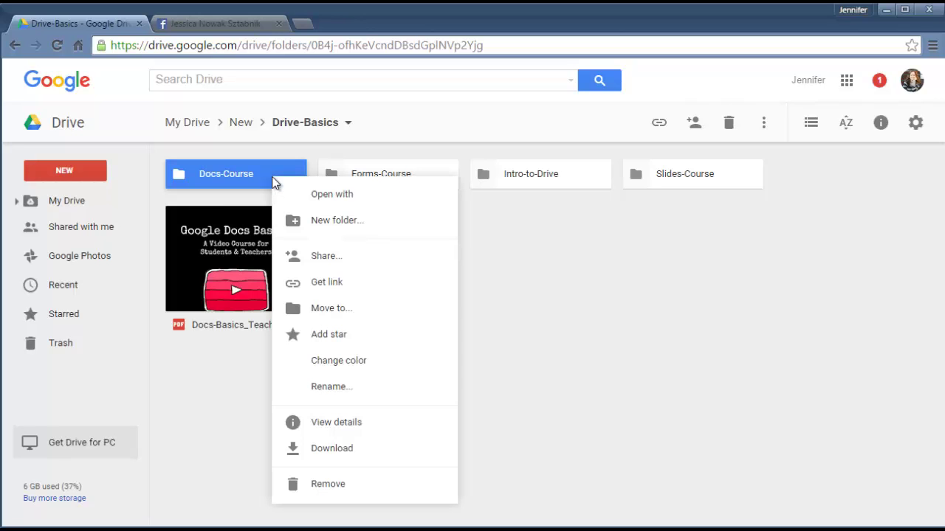
left_click(329, 257)
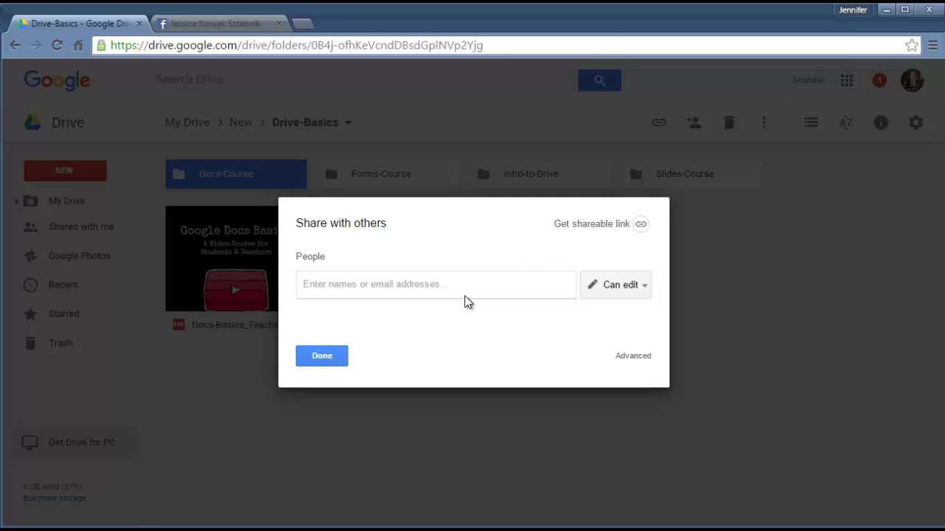
left_click(641, 225)
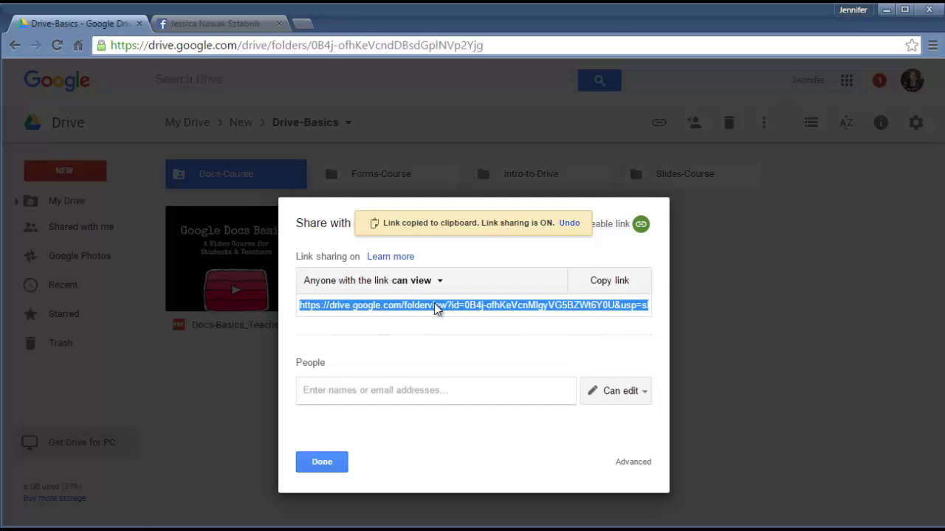
left_click(209, 385)
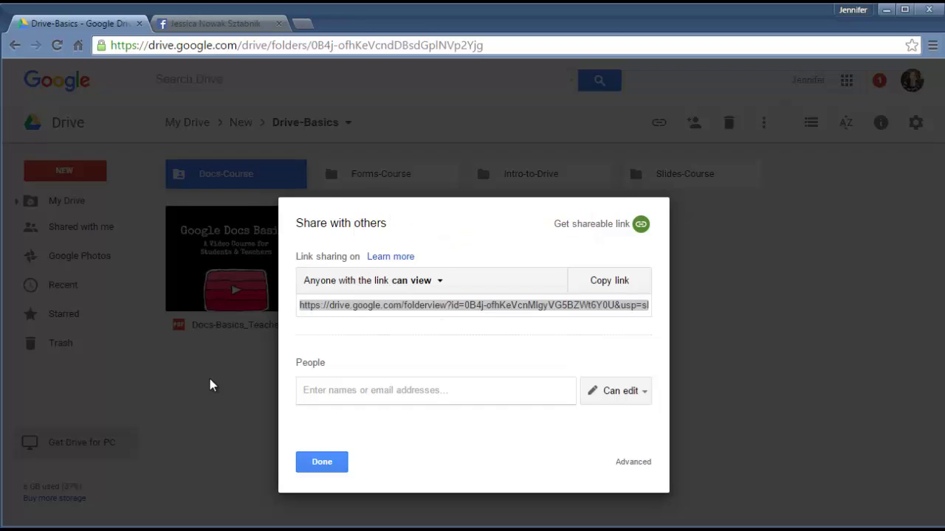
left_click(329, 459)
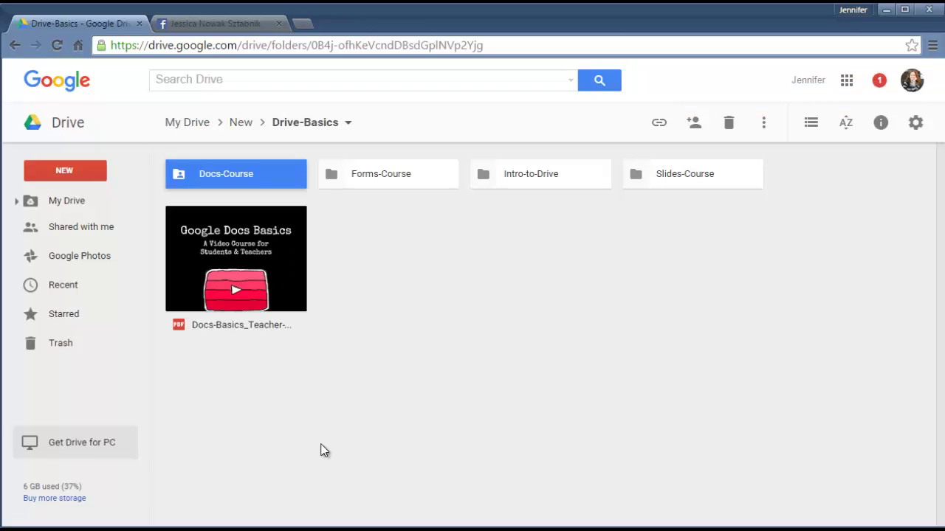
right_click(281, 174)
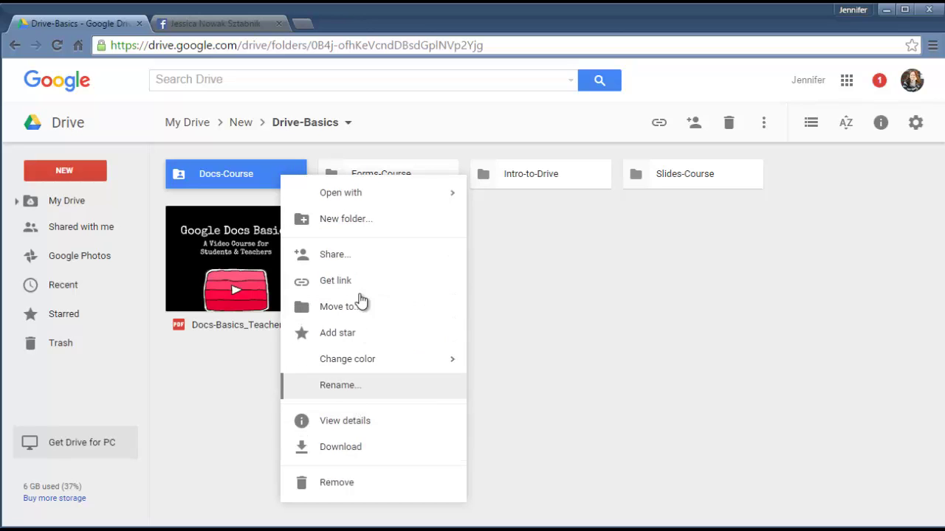
left_click(504, 289)
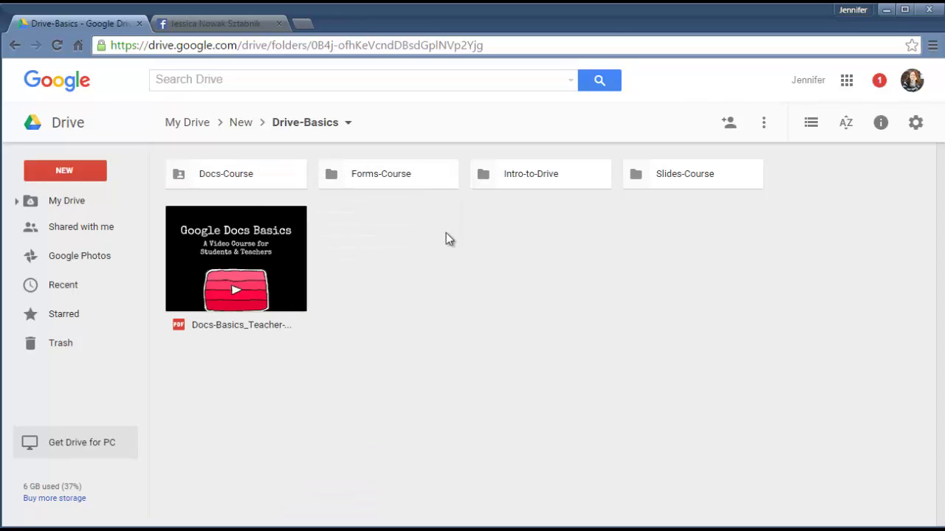